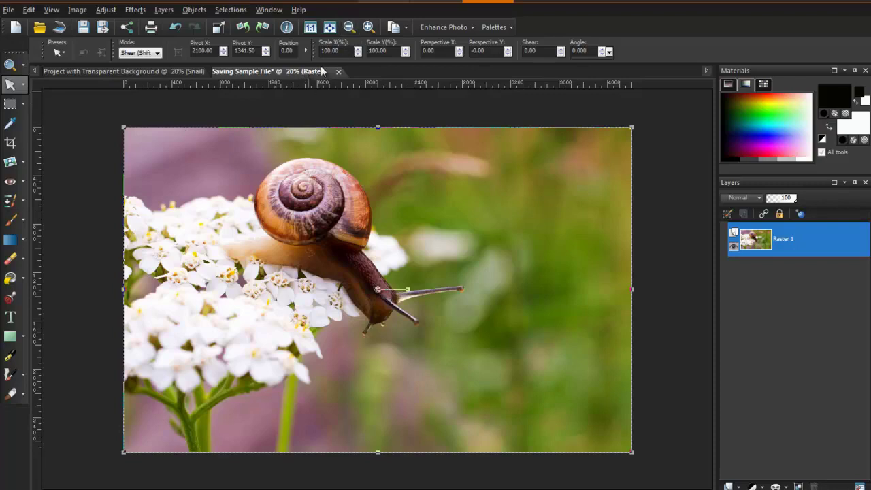
View the snail photo at its actual pixel size and pan around it.
{"action": "left_click", "coordinate": [310, 27]}
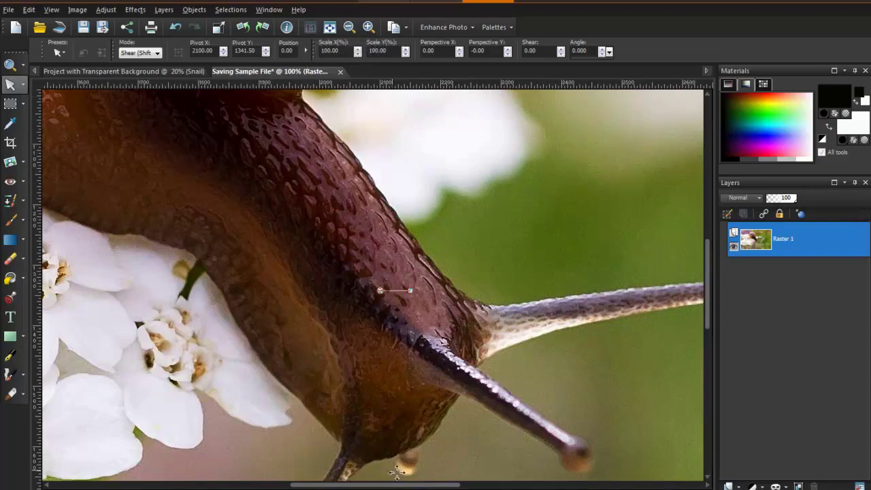
{"action": "left_click_drag", "start_coordinate": [408, 484], "coordinate": [277, 480]}
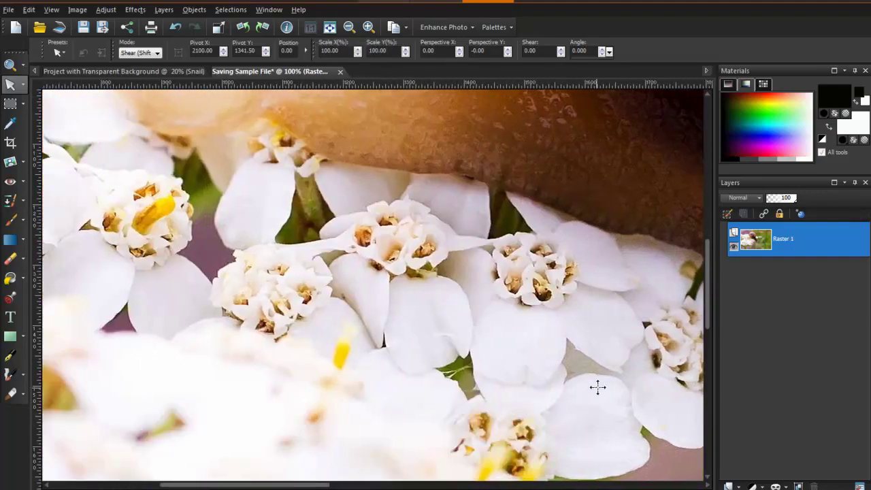
{"action": "left_click_drag", "start_coordinate": [708, 307], "coordinate": [712, 197]}
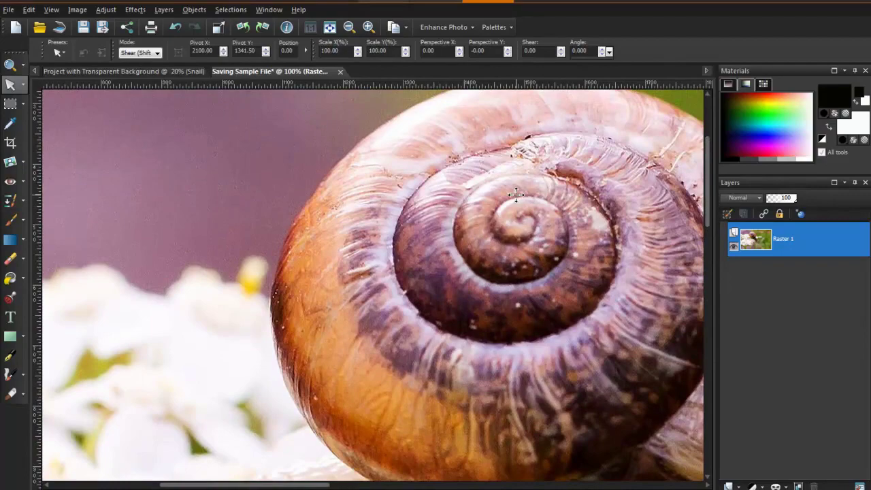
{"action": "scroll", "coordinate": [516, 193], "scroll_direction": "down", "scroll_amount": 8}
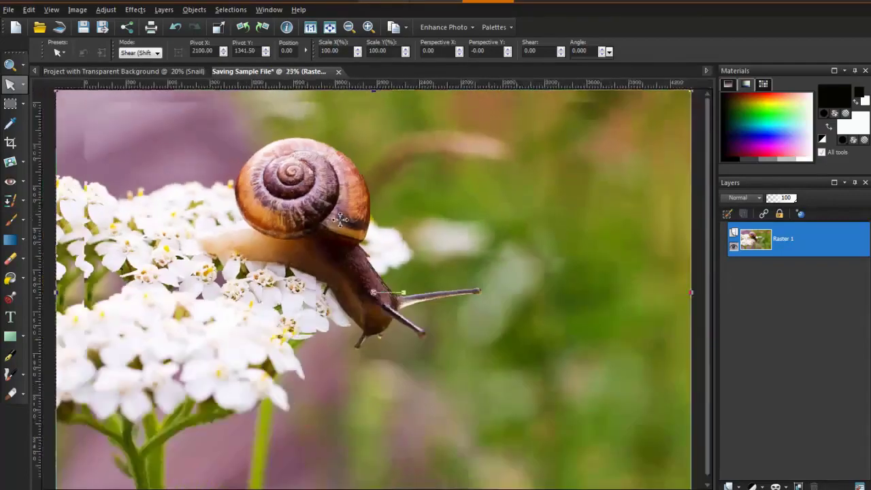
{"action": "scroll", "coordinate": [340, 219], "scroll_direction": "down", "scroll_amount": 1}
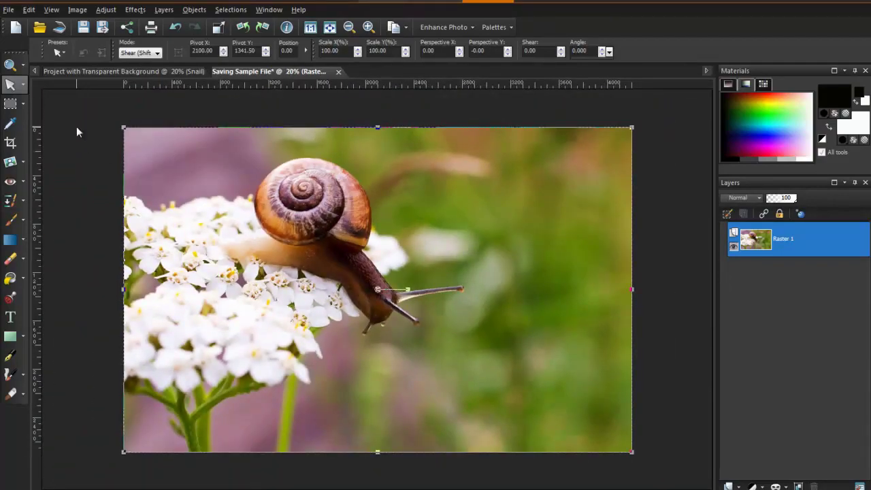
Resize the photo width to 20 percent with the aspect ratio locked.
{"action": "left_click", "coordinate": [78, 10]}
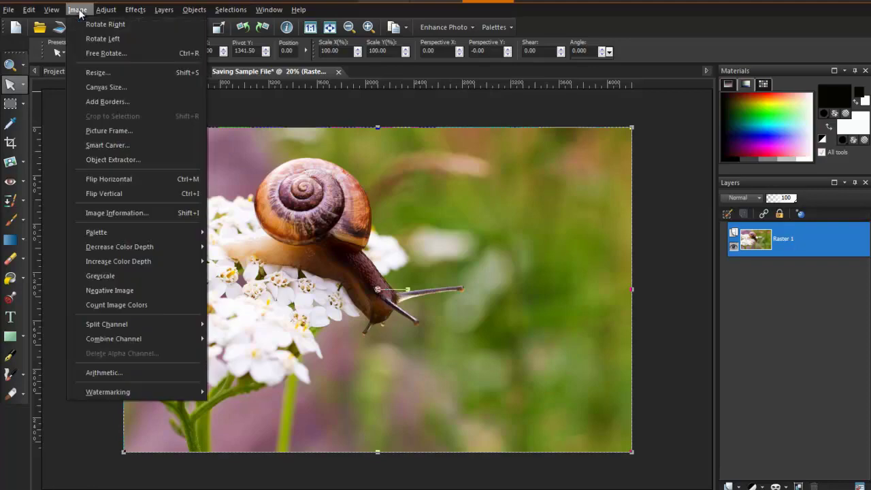
{"action": "left_click", "coordinate": [125, 71]}
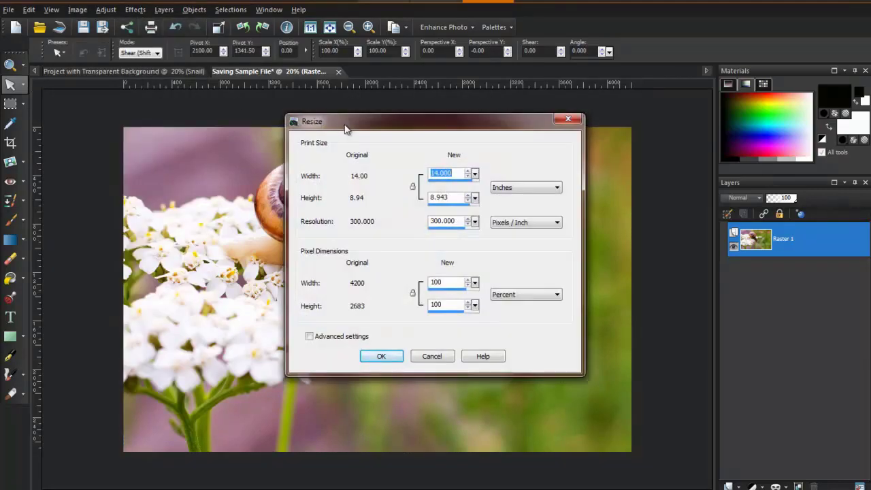
{"action": "left_click_drag", "start_coordinate": [344, 129], "coordinate": [502, 113]}
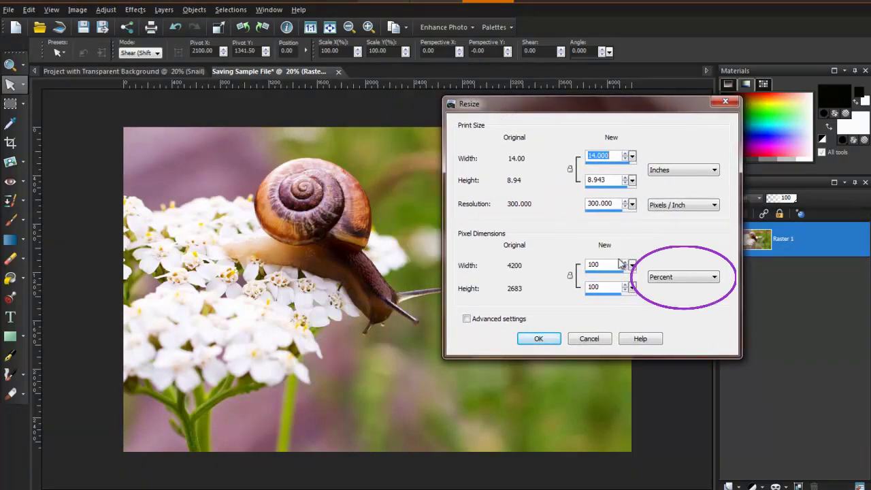
{"action": "left_click", "coordinate": [466, 319]}
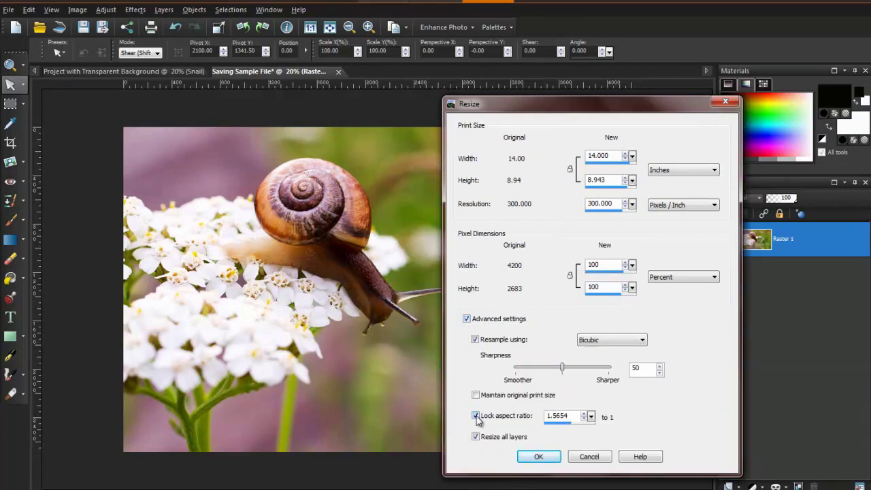
{"action": "left_click", "coordinate": [467, 319]}
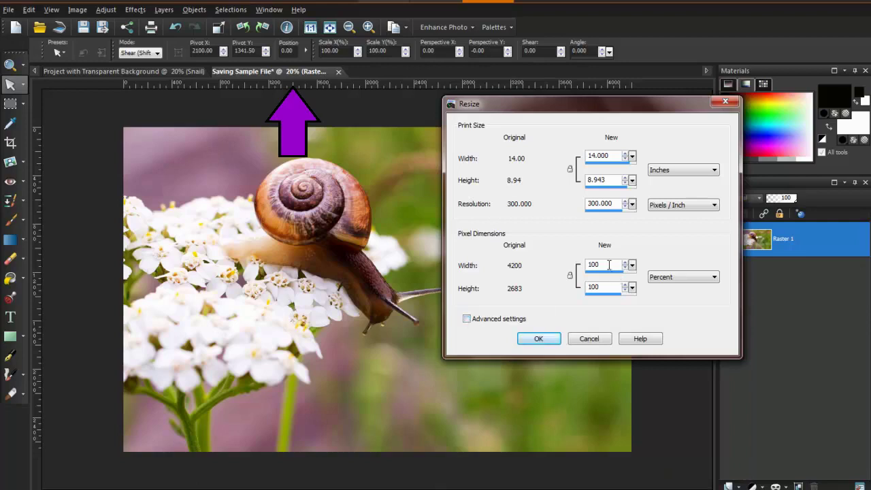
{"action": "left_click_drag", "start_coordinate": [609, 265], "coordinate": [583, 265]}
{"action": "type", "text": "20"}
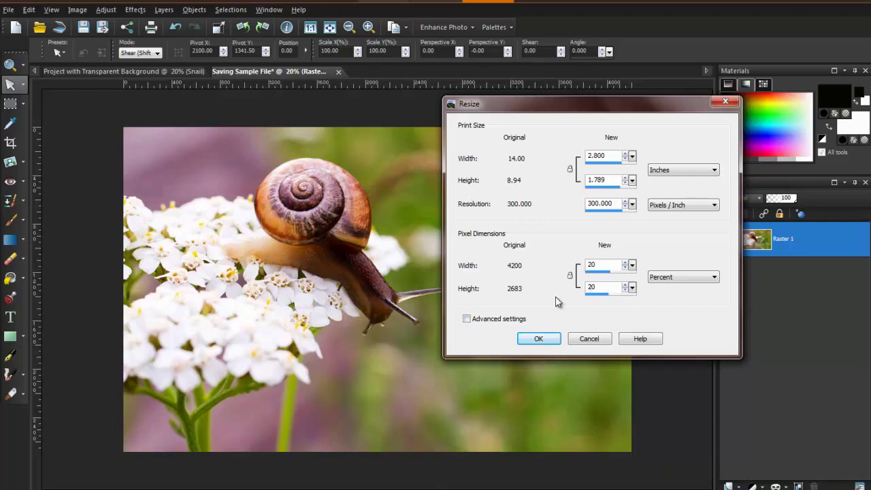
{"action": "left_click", "coordinate": [538, 339]}
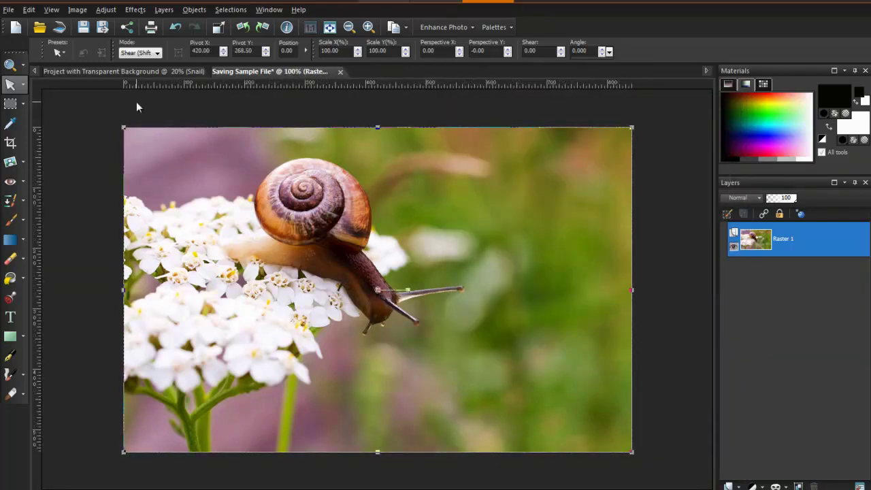
Save the resized photo as the JPEG 'Snail Resized' in the Saving in PaintShop Pro folder.
{"action": "left_click", "coordinate": [8, 9]}
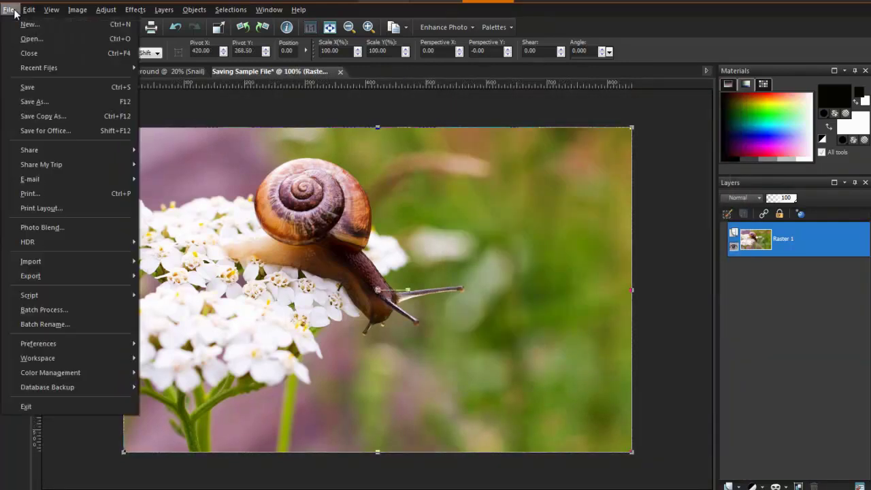
{"action": "left_click", "coordinate": [58, 100]}
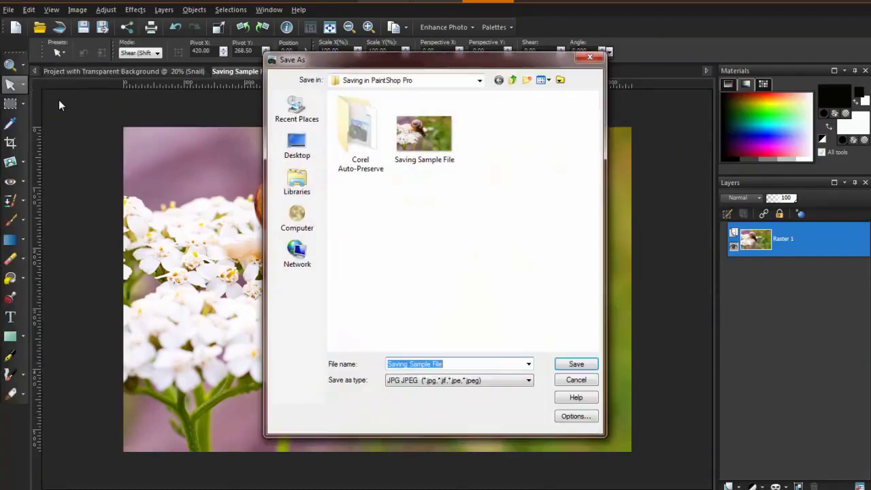
{"action": "left_click", "coordinate": [457, 362]}
{"action": "left_click_drag", "start_coordinate": [455, 364], "coordinate": [354, 367]}
{"action": "type", "text": "Snail Res"}
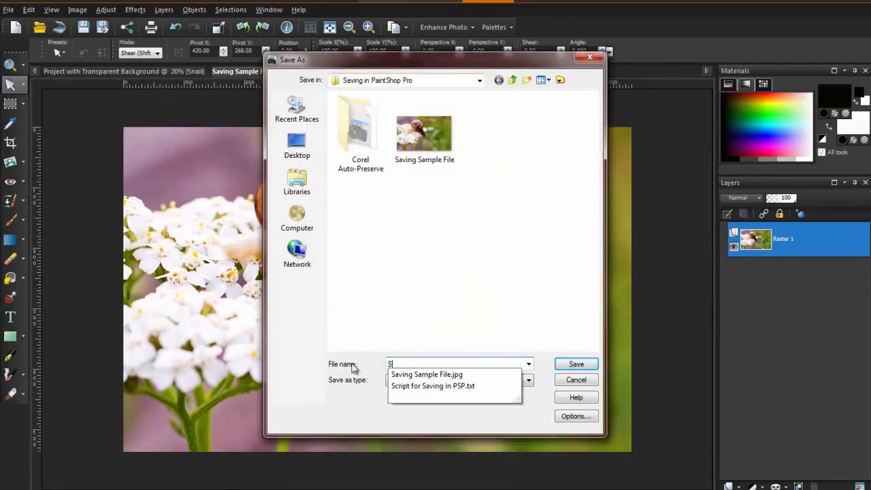
{"action": "type", "text": "ized"}
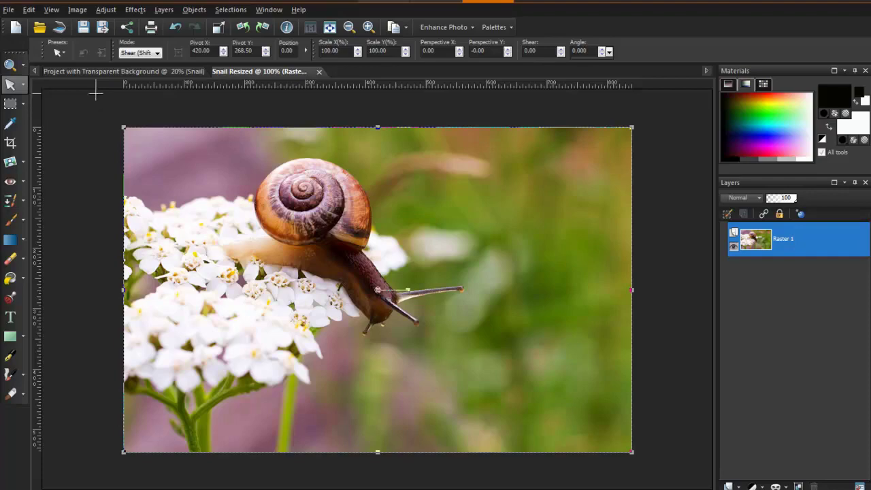
Name a new JPEG copy 'Snail Optimized' and launch the JPEG Optimizer from its save options.
{"action": "left_click", "coordinate": [10, 11]}
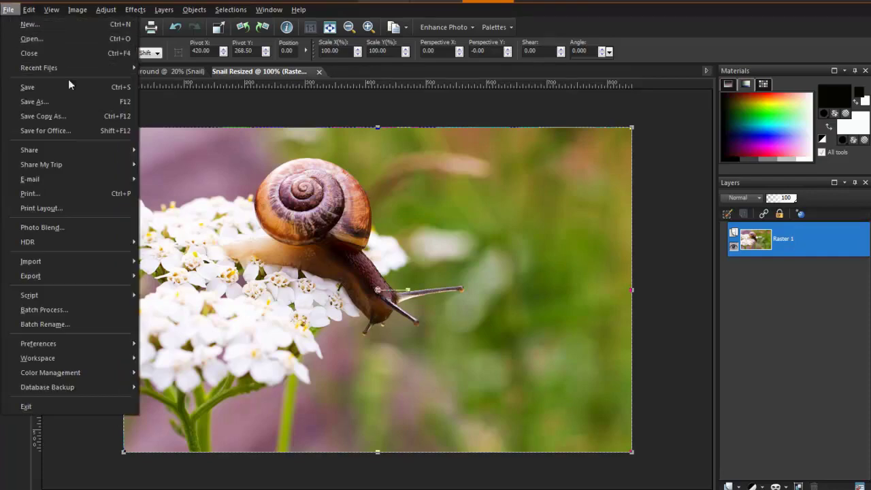
{"action": "left_click", "coordinate": [77, 101]}
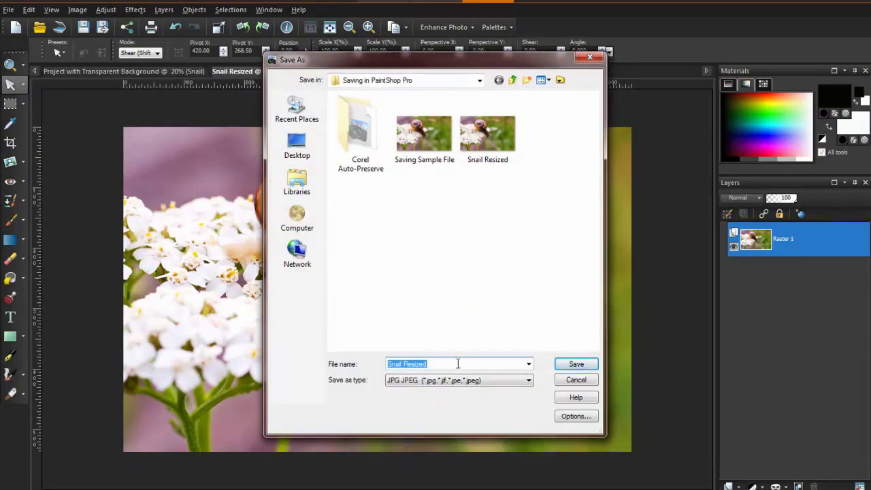
{"action": "left_click", "coordinate": [406, 366]}
{"action": "double_click", "coordinate": [406, 366]}
{"action": "type", "text": "Opt"}
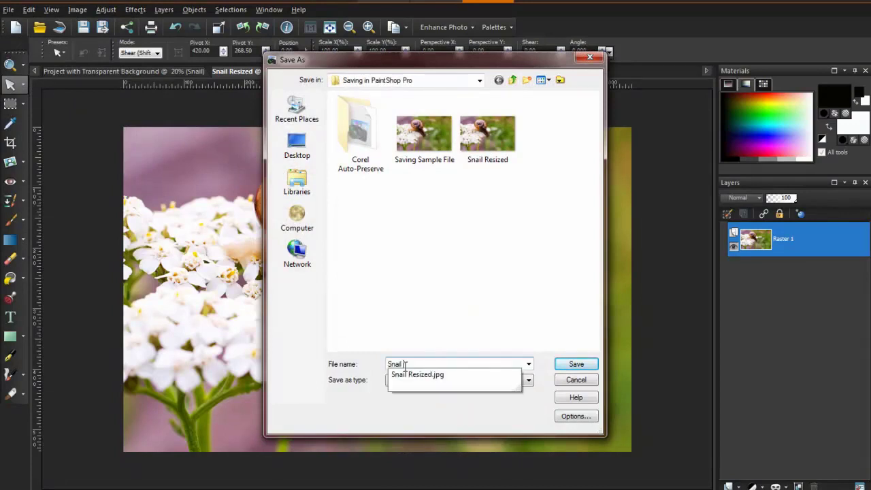
{"action": "type", "text": "imized"}
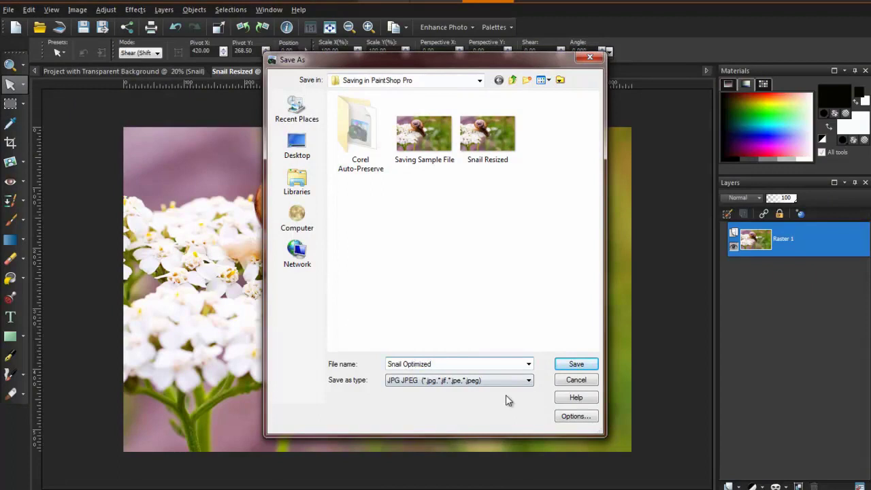
{"action": "left_click", "coordinate": [584, 418]}
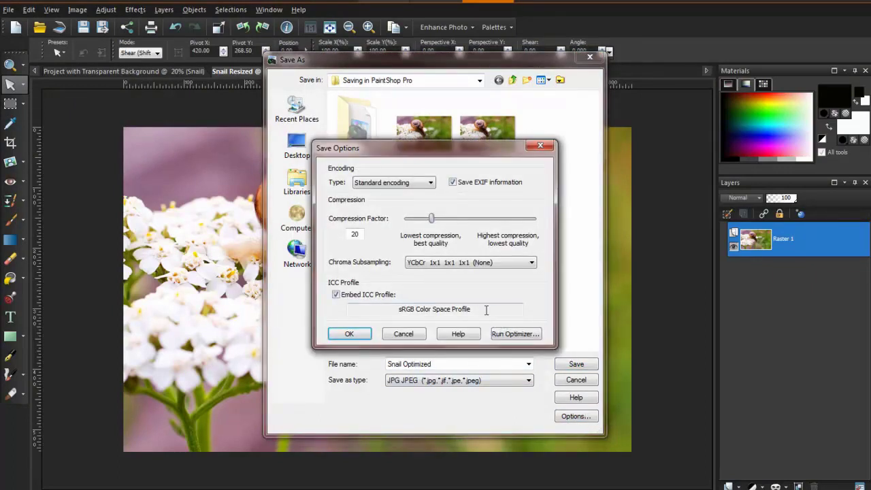
{"action": "left_click", "coordinate": [507, 334]}
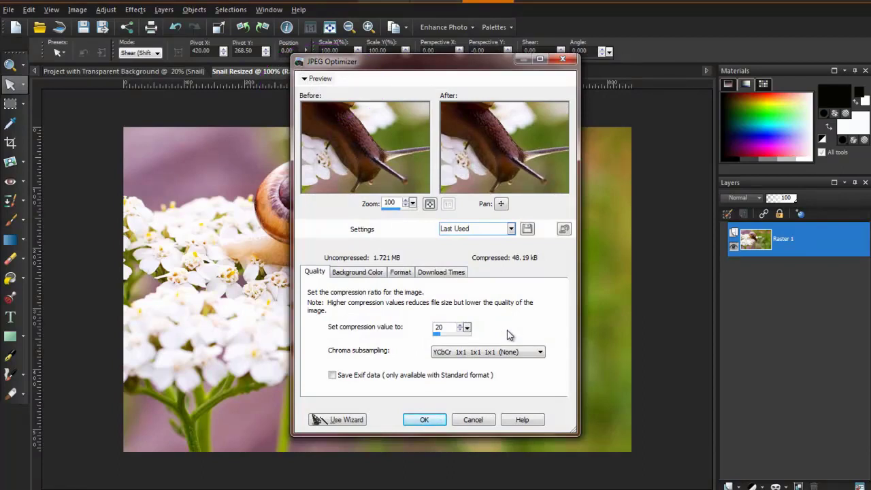
Zoom and pan the Before/After previews to compare detail on the snail's shell.
{"action": "left_click_drag", "start_coordinate": [347, 124], "coordinate": [411, 166]}
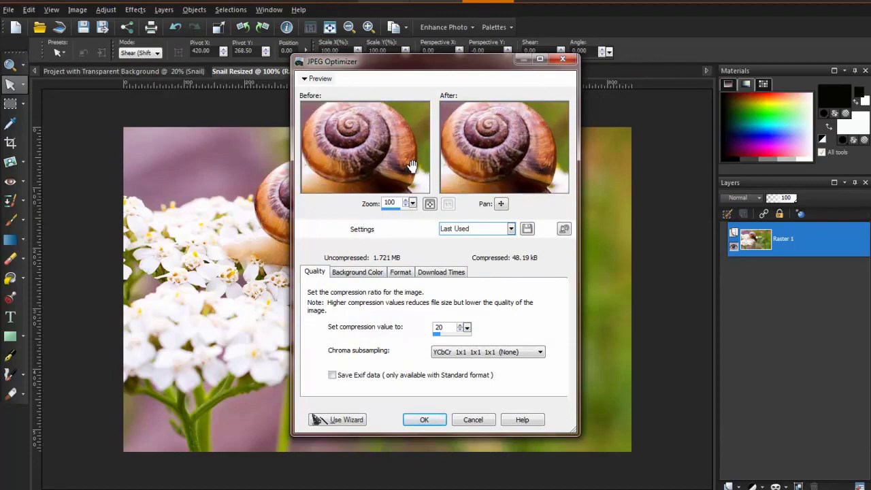
{"action": "left_click", "coordinate": [406, 211]}
{"action": "scroll", "coordinate": [401, 211], "scroll_direction": "up", "scroll_amount": 2}
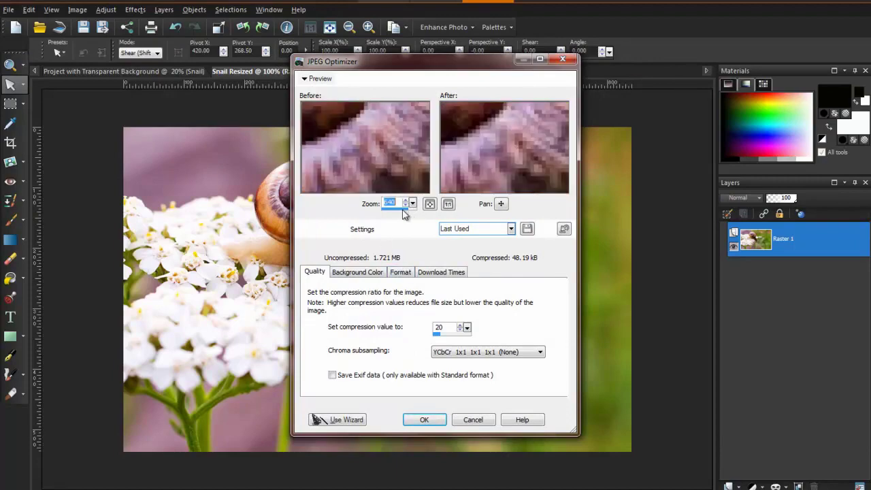
{"action": "scroll", "coordinate": [404, 209], "scroll_direction": "up", "scroll_amount": 2}
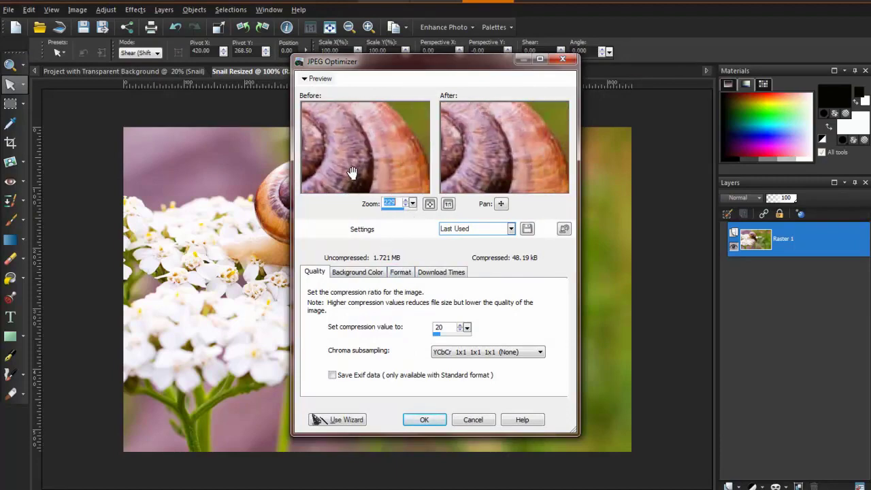
{"action": "left_click_drag", "start_coordinate": [352, 173], "coordinate": [357, 166]}
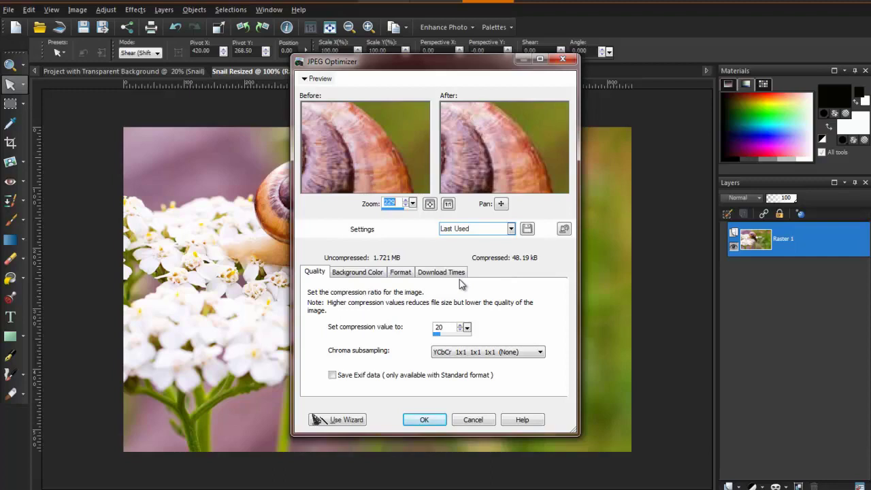
Set the JPEG compression value to 15, giving an estimated 57.67 KB file.
{"action": "left_click", "coordinate": [455, 334]}
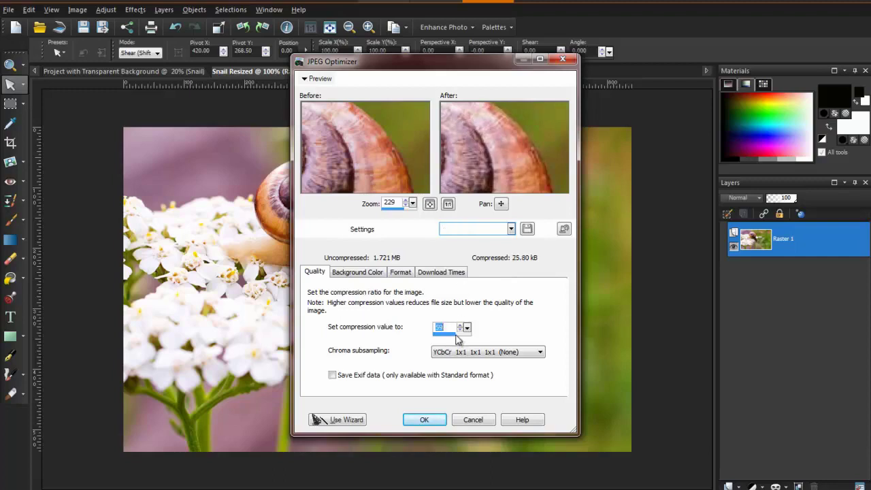
{"action": "type", "text": "80"}
{"action": "left_click_drag", "start_coordinate": [467, 336], "coordinate": [441, 338]}
{"action": "type", "text": "1"}
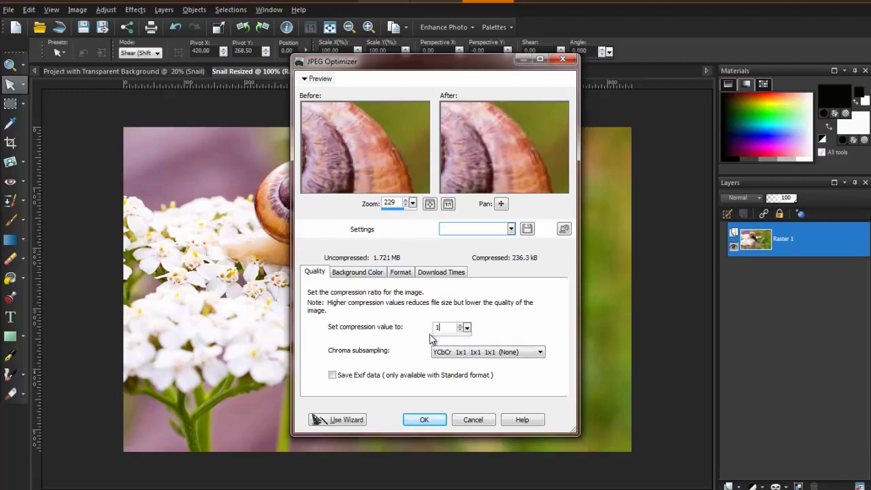
{"action": "key", "text": "shift+Home"}
{"action": "type", "text": "38"}
{"action": "type", "text": "15"}
Review the Format and Download Times tabs, then accept the JPEG Optimizer settings.
{"action": "left_click", "coordinate": [398, 273]}
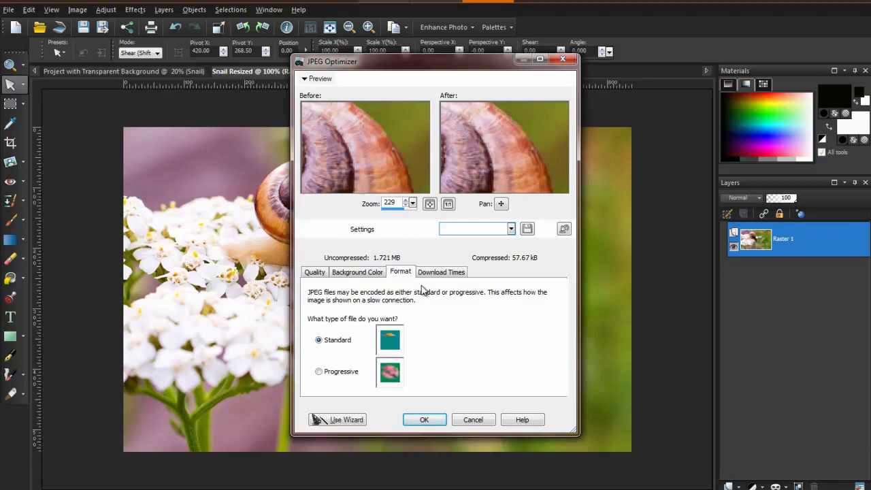
{"action": "left_click", "coordinate": [434, 275]}
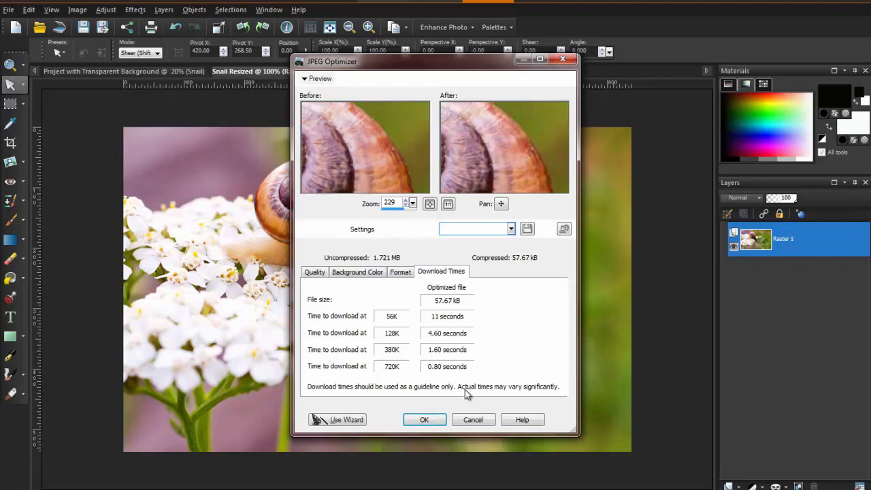
{"action": "left_click", "coordinate": [426, 419]}
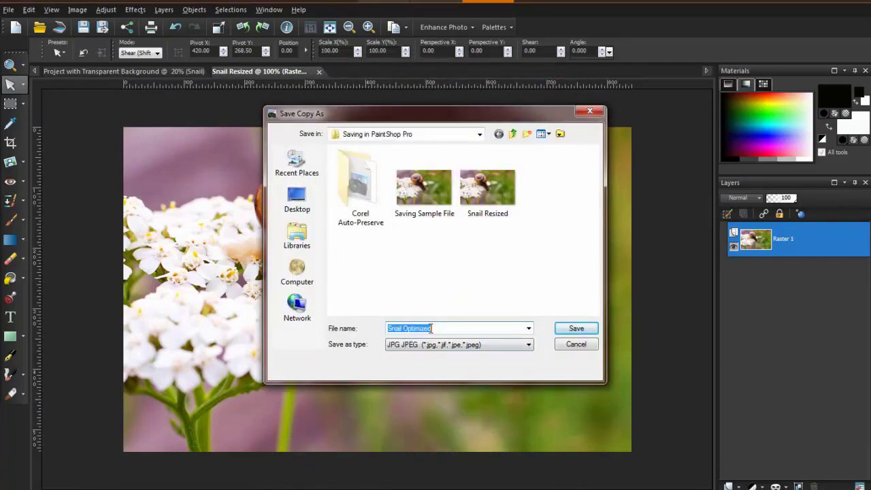
Save the Snail Optimized JPEG copy and close the Snail Resized image.
{"action": "left_click", "coordinate": [574, 330]}
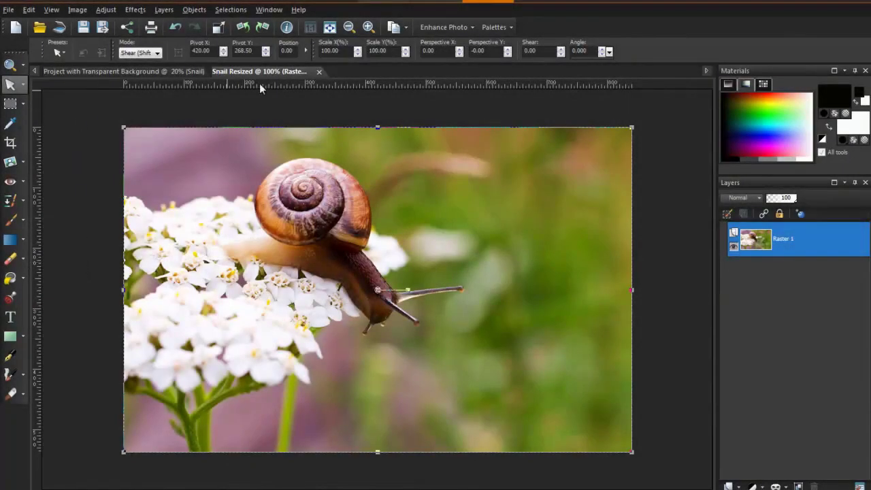
{"action": "left_click", "coordinate": [319, 72]}
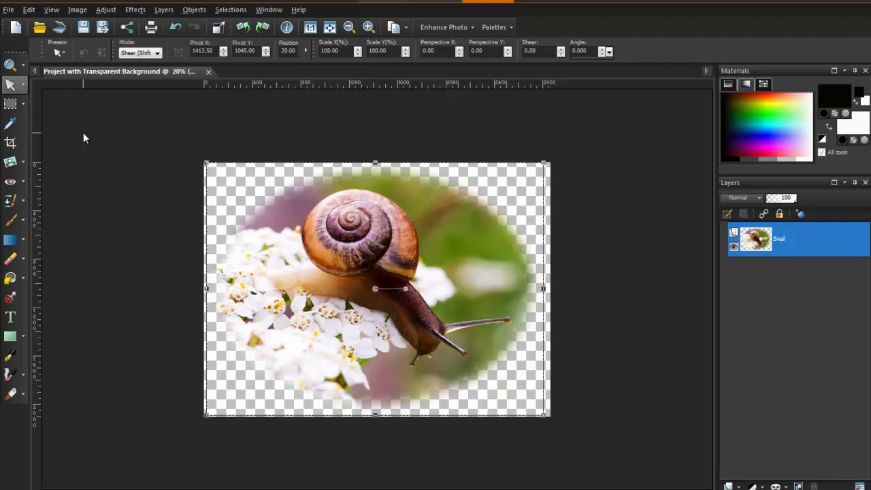
Set up saving the project as PNG 'Snail_Transparent' and open the PNG Optimizer.
{"action": "left_click", "coordinate": [8, 10]}
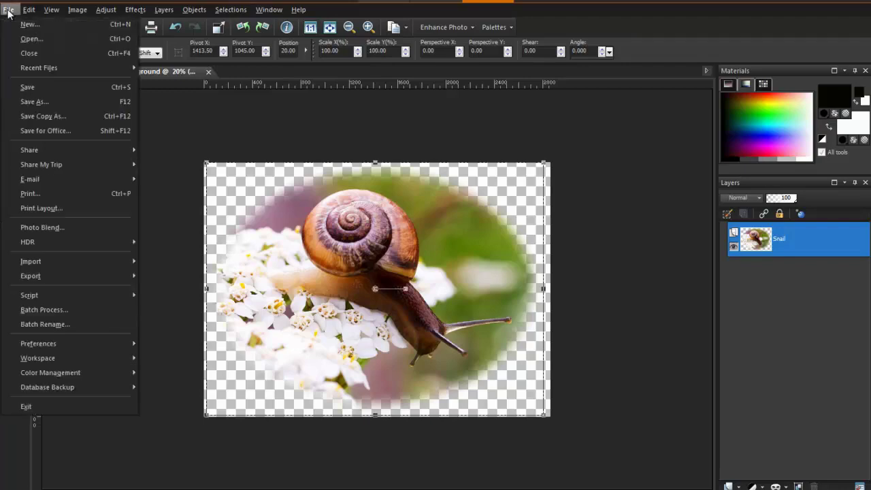
{"action": "left_click", "coordinate": [62, 102]}
{"action": "left_click", "coordinate": [421, 328]}
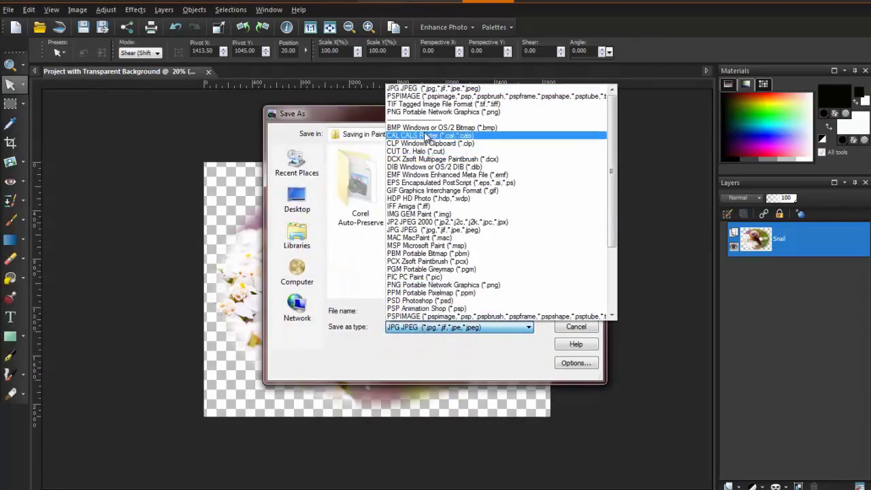
{"action": "left_click", "coordinate": [429, 111]}
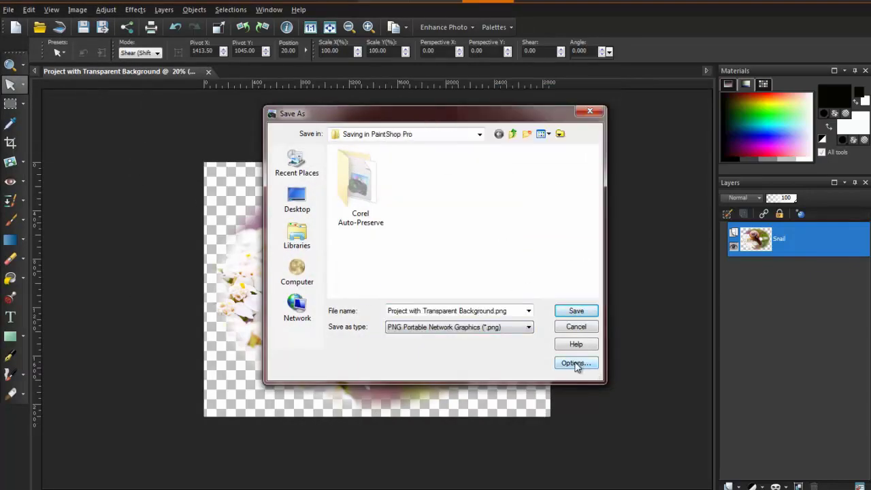
{"action": "left_click_drag", "start_coordinate": [494, 310], "coordinate": [380, 310]}
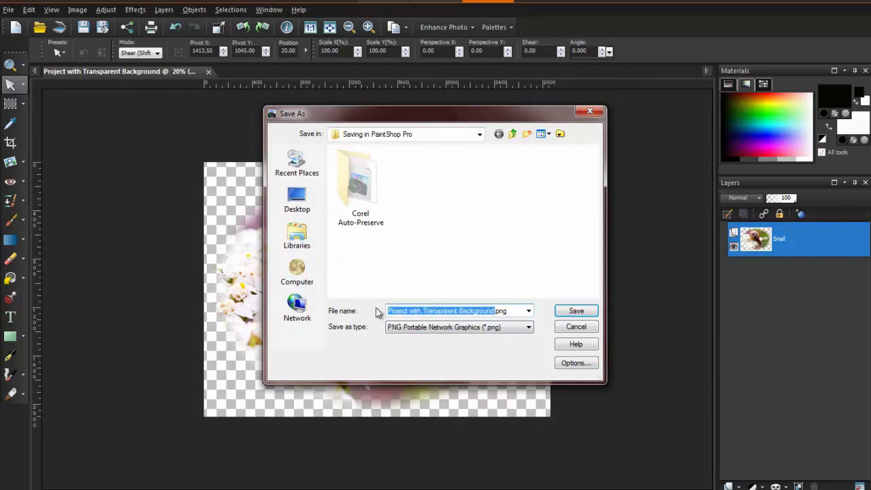
{"action": "type", "text": "Snail_Transparent"}
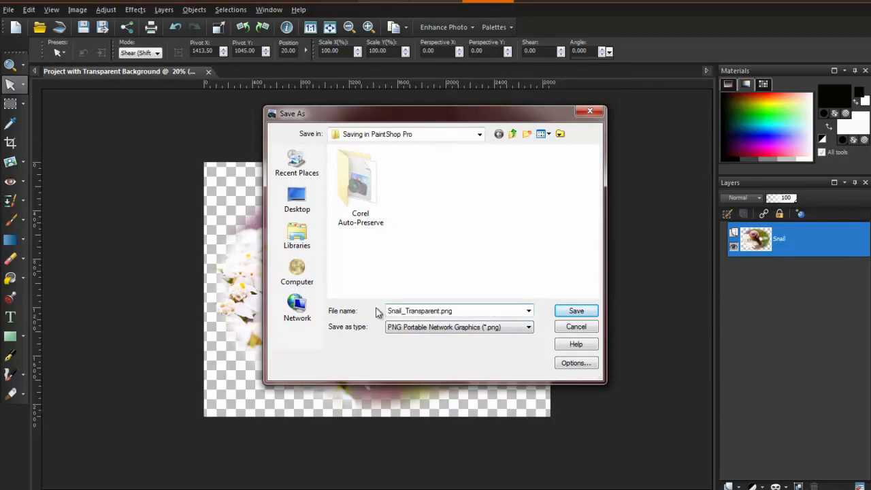
{"action": "left_click", "coordinate": [573, 362]}
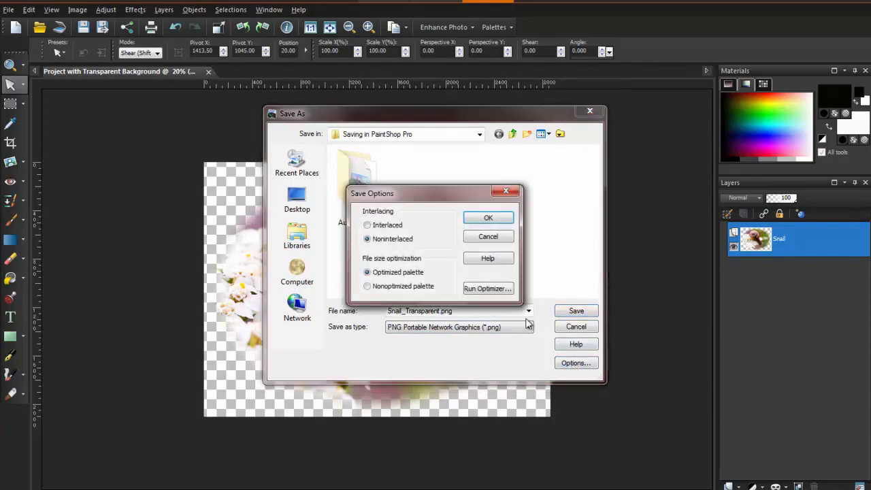
{"action": "left_click", "coordinate": [502, 291]}
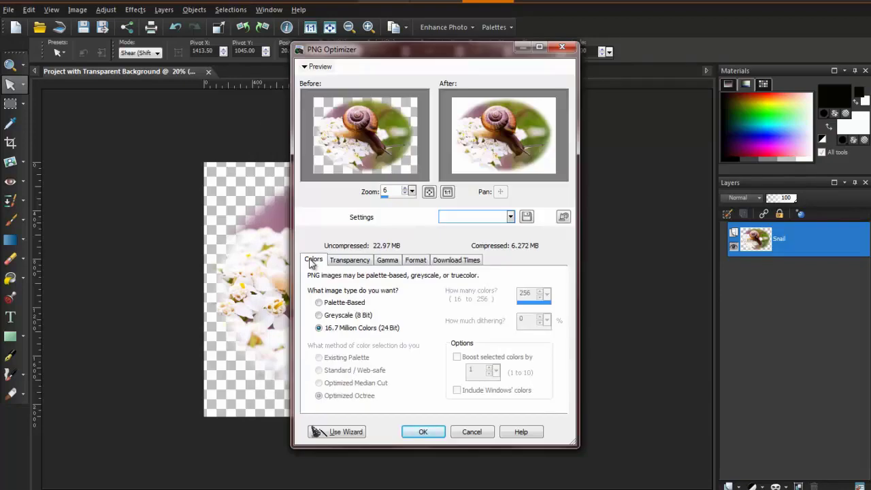
Give the PNG single colour transparency, accept the optimizer, and save Snail_Transparent.png.
{"action": "left_click", "coordinate": [348, 262]}
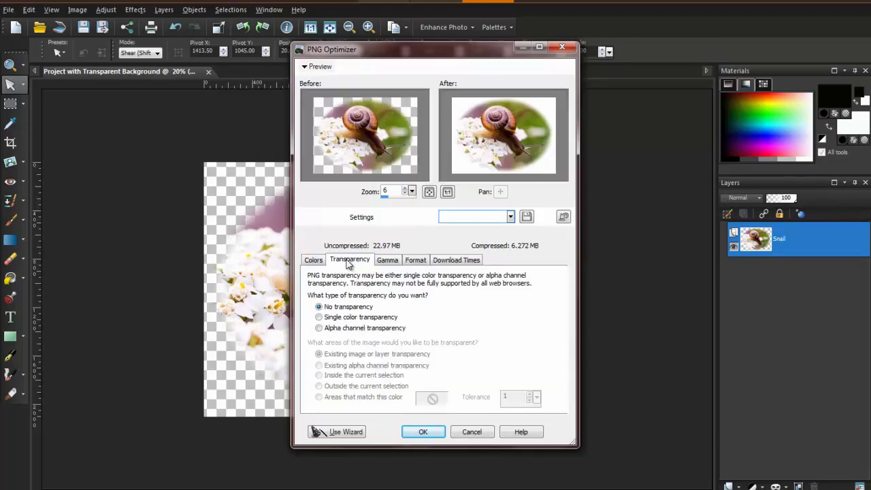
{"action": "left_click", "coordinate": [320, 317]}
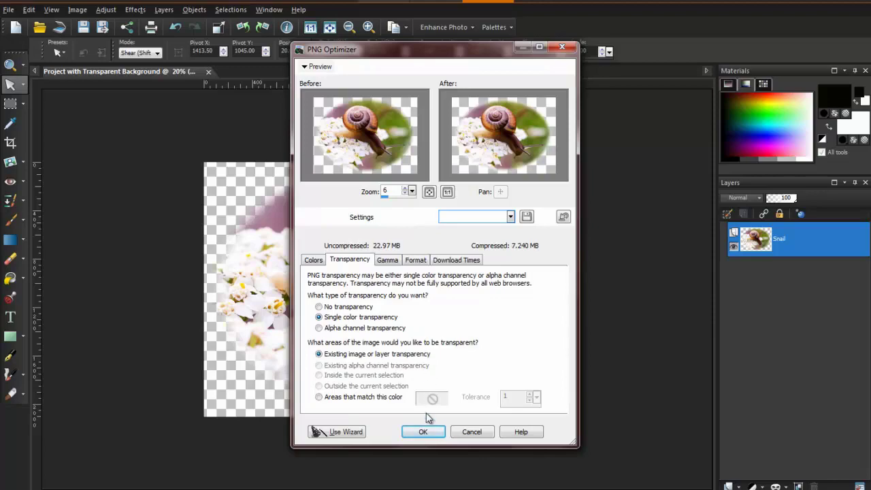
{"action": "left_click", "coordinate": [424, 433]}
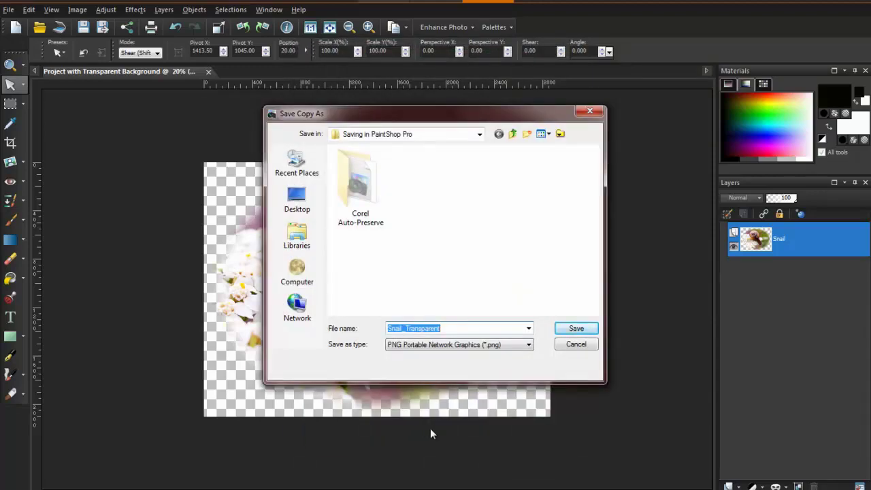
{"action": "left_click", "coordinate": [576, 327]}
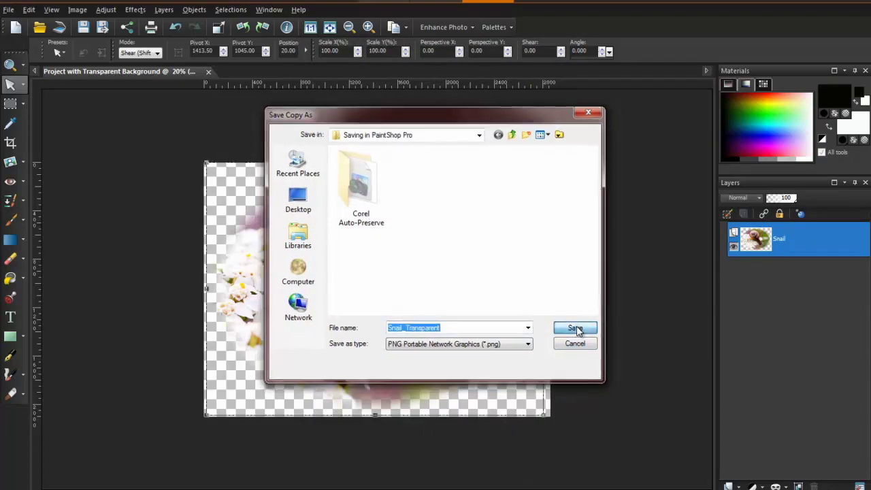